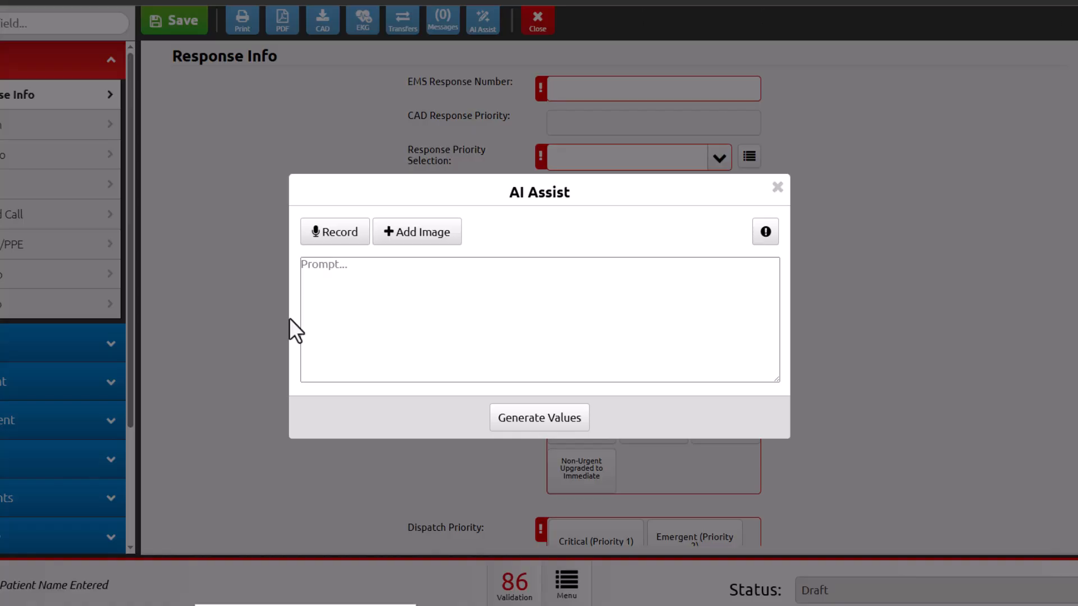
- Dictate the 39-year-old male's identity, diabetes and hypertension, metformin, insulin, metoprolol and no medication allergies to AI Assist, and generate values
{"action": "left_click", "coordinate": [352, 235]}
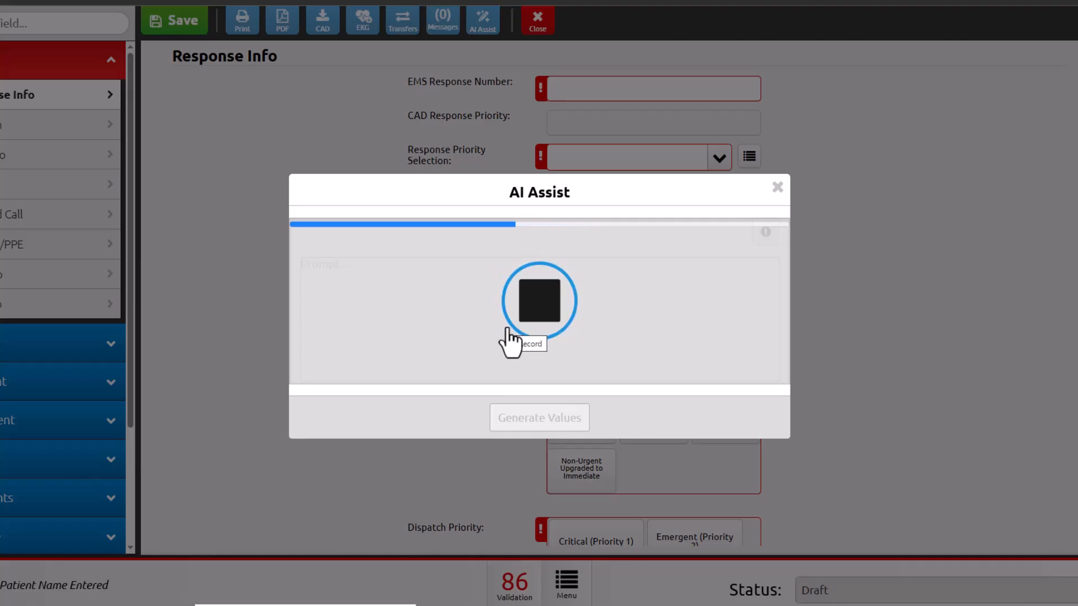
{"action": "left_click", "coordinate": [553, 318]}
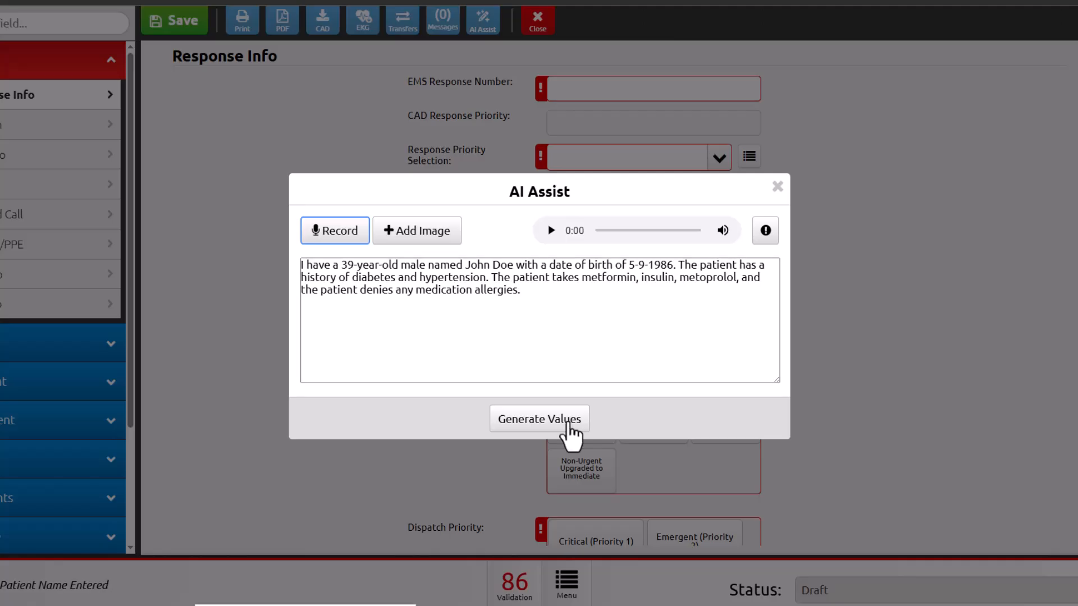
{"action": "left_click", "coordinate": [569, 426]}
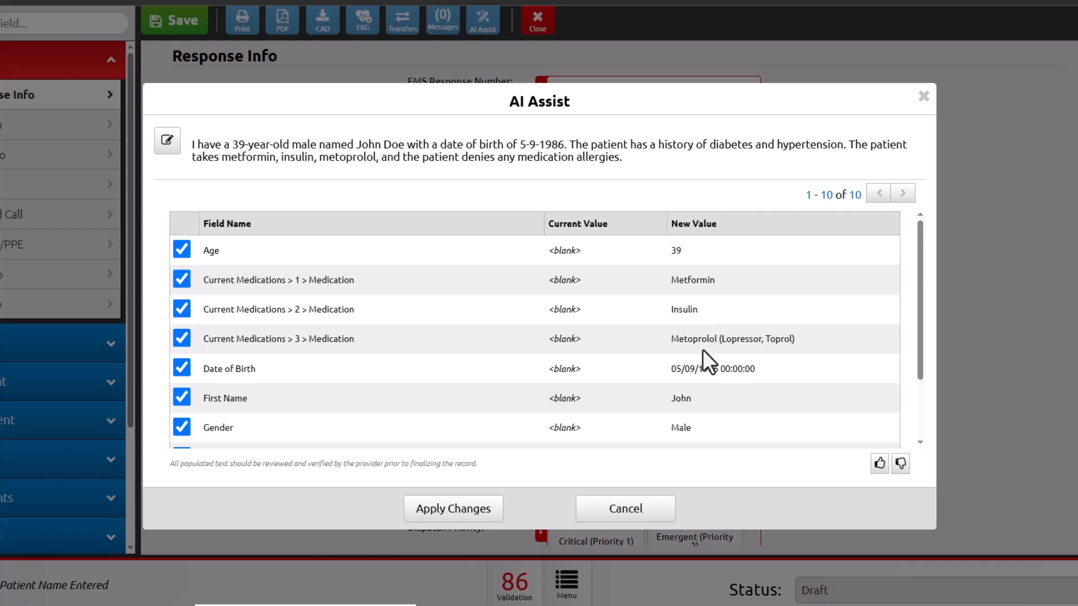
- Review the field values generated from the patient history dictation and apply all of them to the record
{"action": "scroll", "coordinate": [706, 365], "scroll_direction": "down", "scroll_amount": 2}
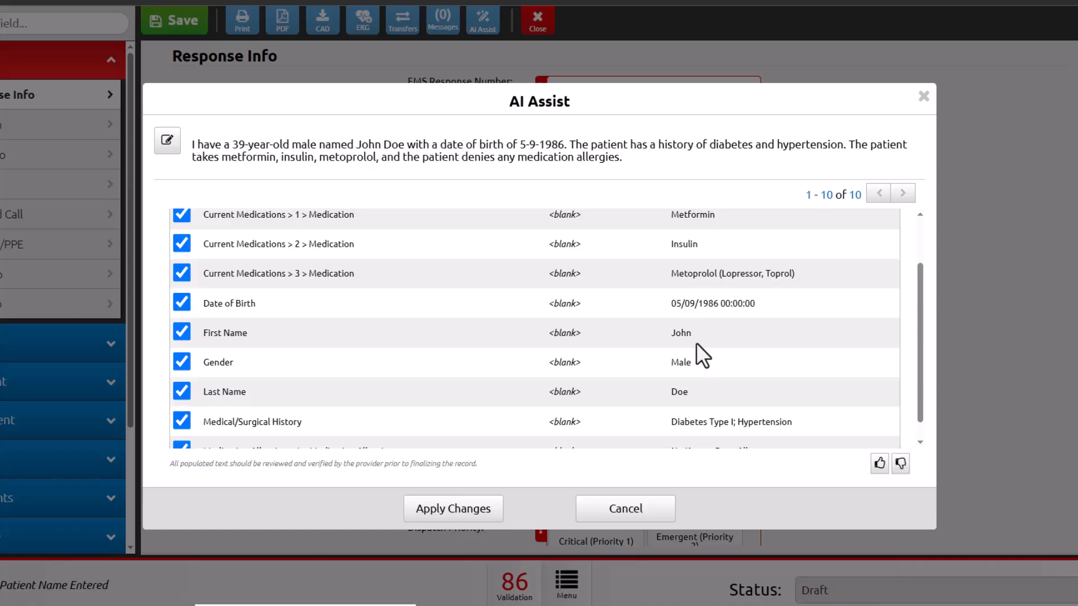
{"action": "scroll", "coordinate": [696, 342], "scroll_direction": "down", "scroll_amount": 1}
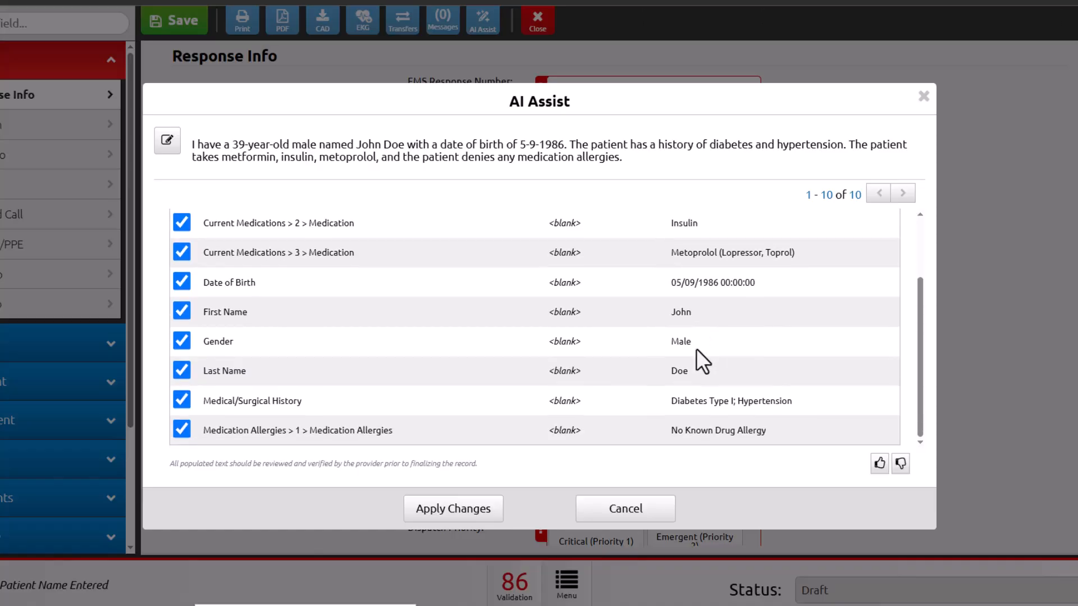
{"action": "left_click", "coordinate": [474, 513]}
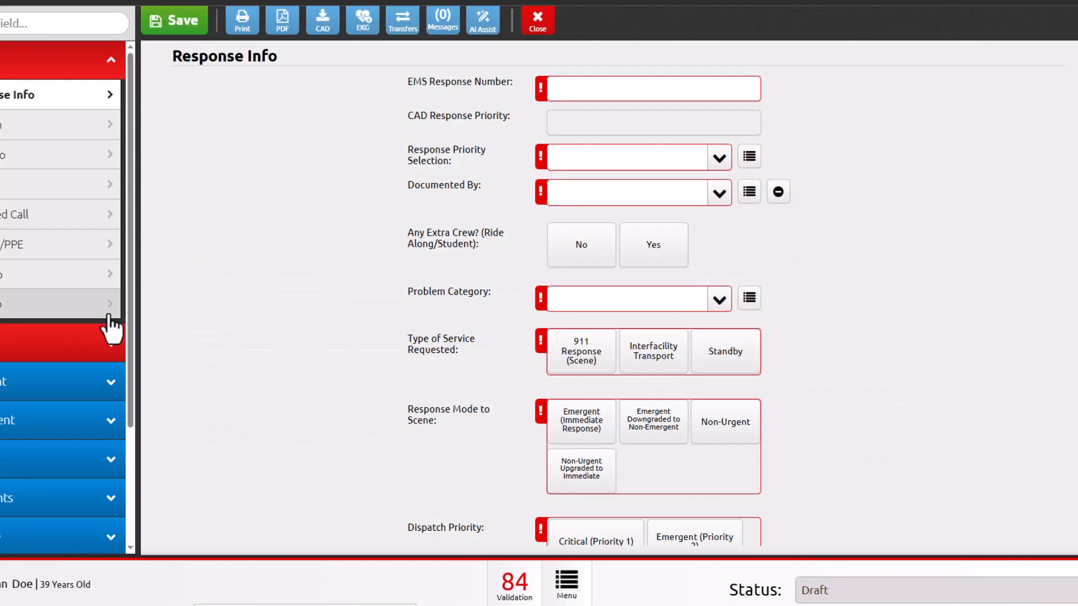
- Examine the populated patient information, medical history, current medications and medication allergies in the patient section
{"action": "left_click", "coordinate": [61, 343]}
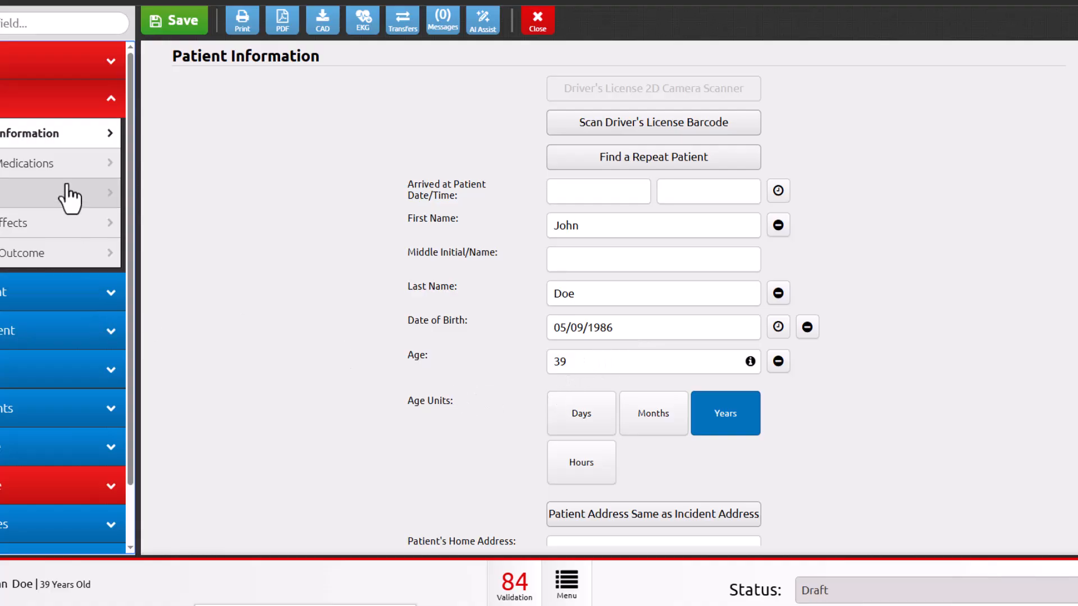
{"action": "left_click", "coordinate": [60, 164]}
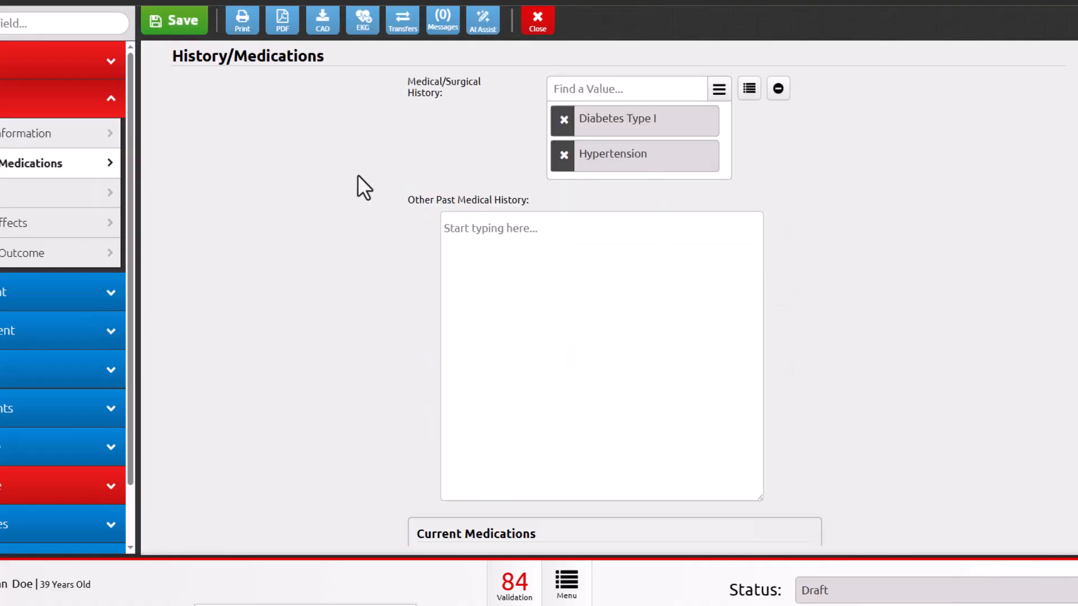
{"action": "scroll", "coordinate": [396, 359], "scroll_direction": "down", "scroll_amount": 1}
{"action": "scroll", "coordinate": [397, 359], "scroll_direction": "down", "scroll_amount": 3}
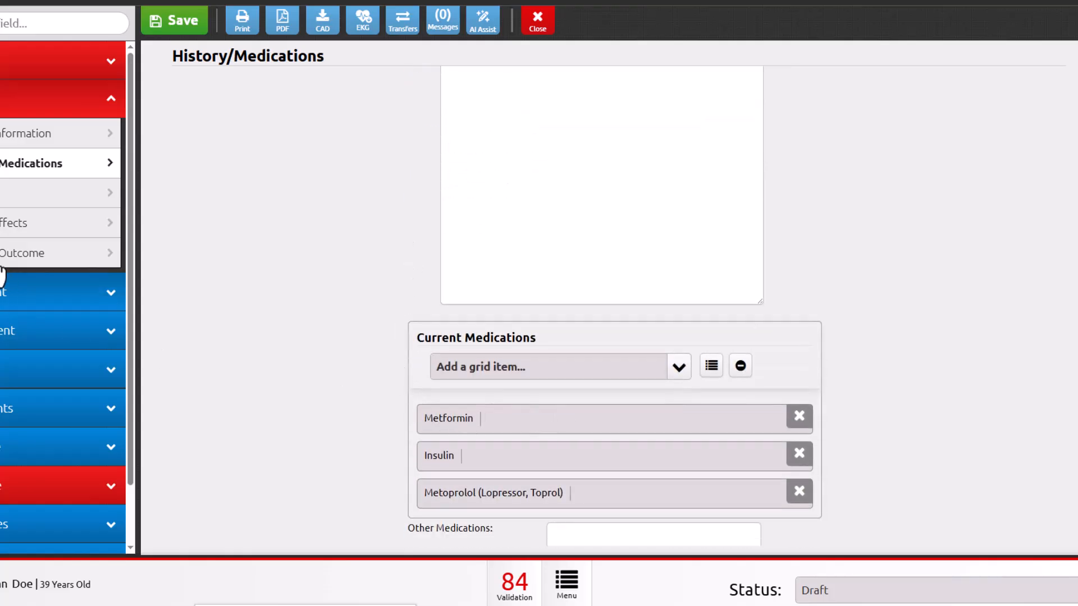
{"action": "left_click", "coordinate": [36, 197]}
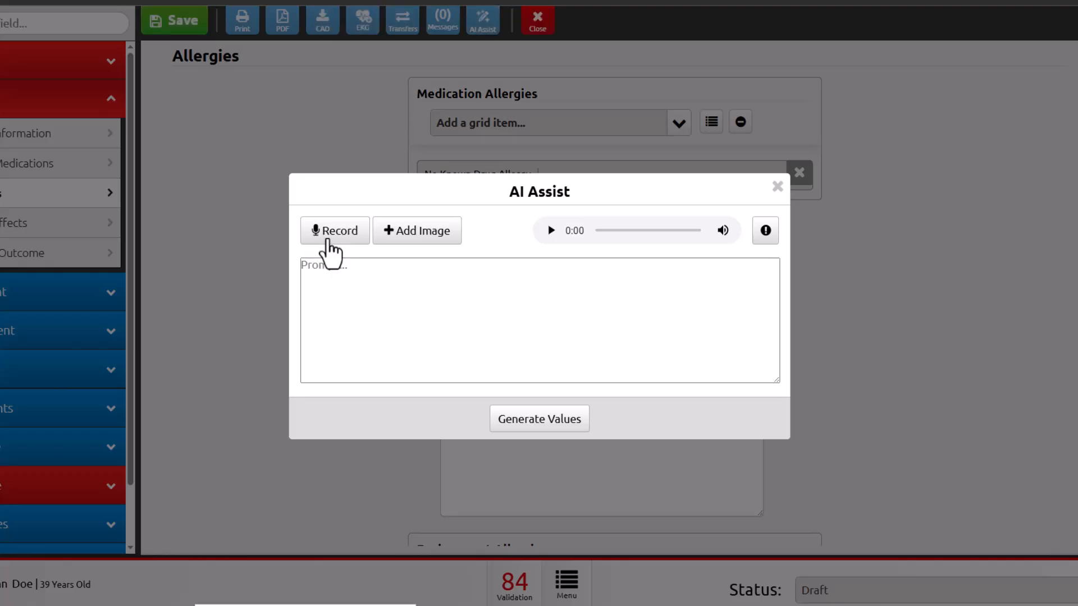
- Dictate an 18-gauge saline lock in the left AC at 1855 and oxygen 6 liters per minute via nasal cannula, and apply the generated values
{"action": "left_click", "coordinate": [333, 241]}
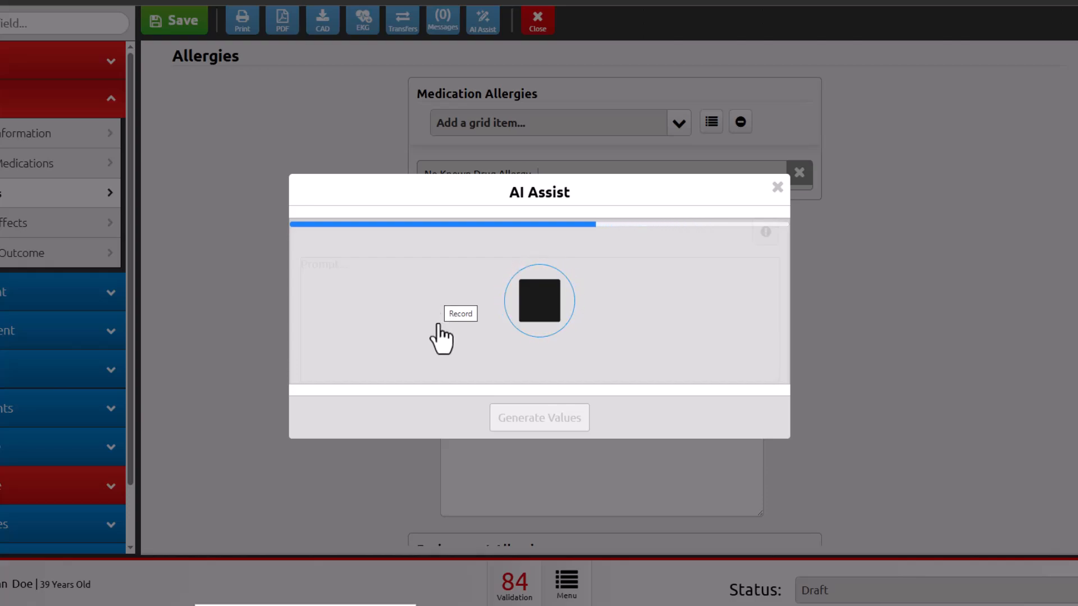
{"action": "left_click", "coordinate": [533, 311]}
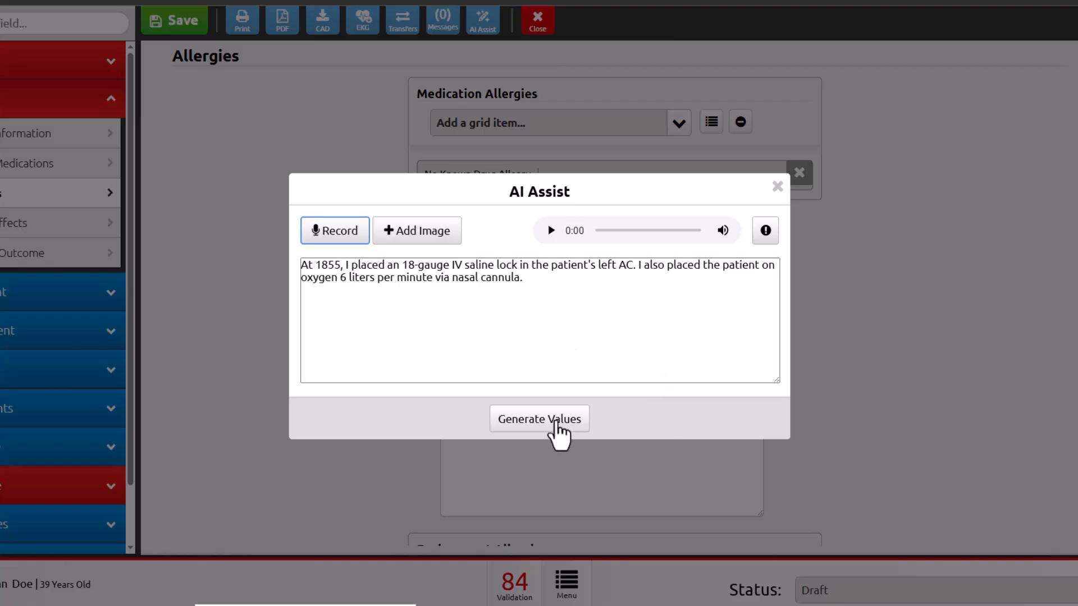
{"action": "left_click", "coordinate": [555, 427]}
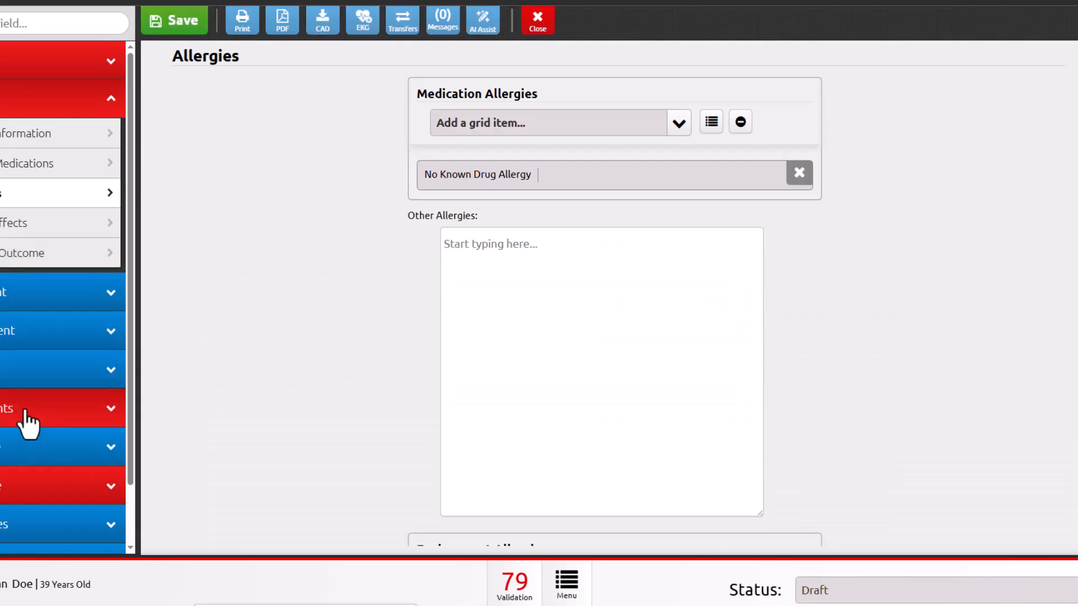
- Check the recorded procedures and medications under treatments, and open the oxygen medication entry's details
{"action": "left_click", "coordinate": [25, 422]}
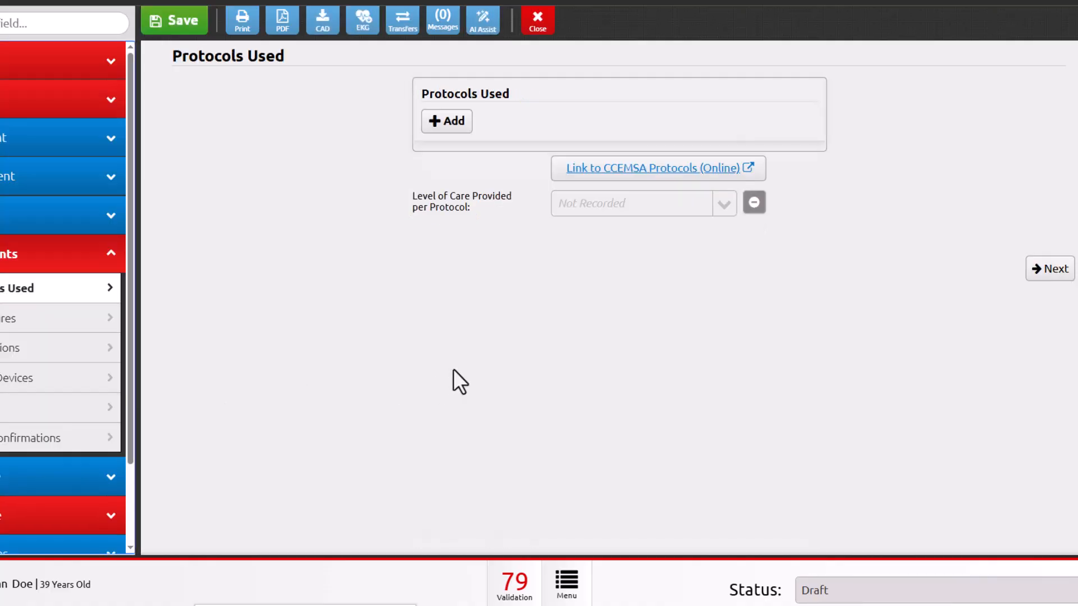
{"action": "left_click", "coordinate": [56, 318]}
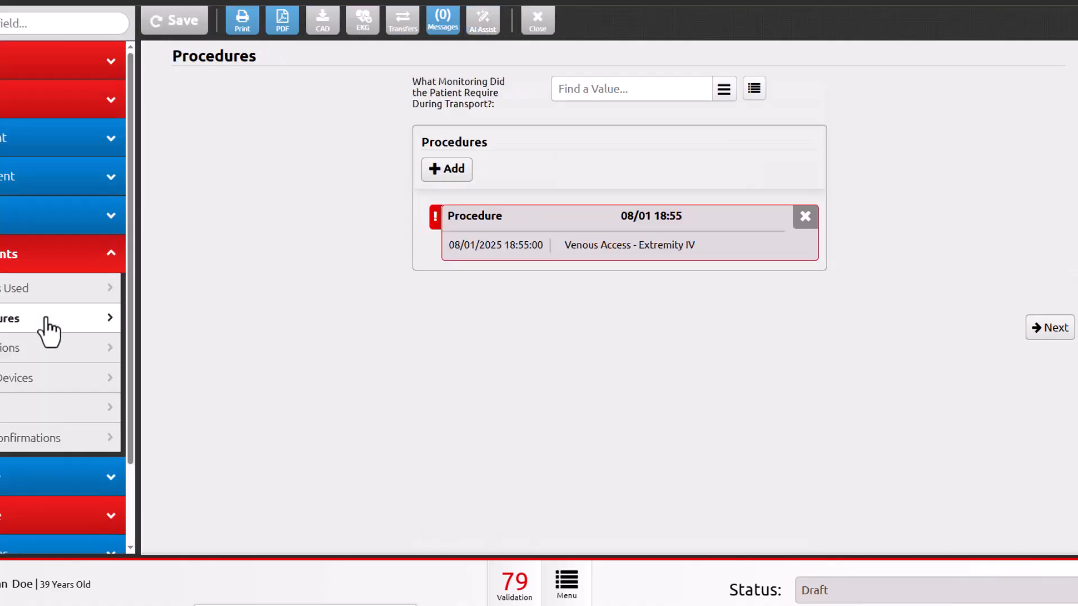
{"action": "left_click", "coordinate": [45, 349]}
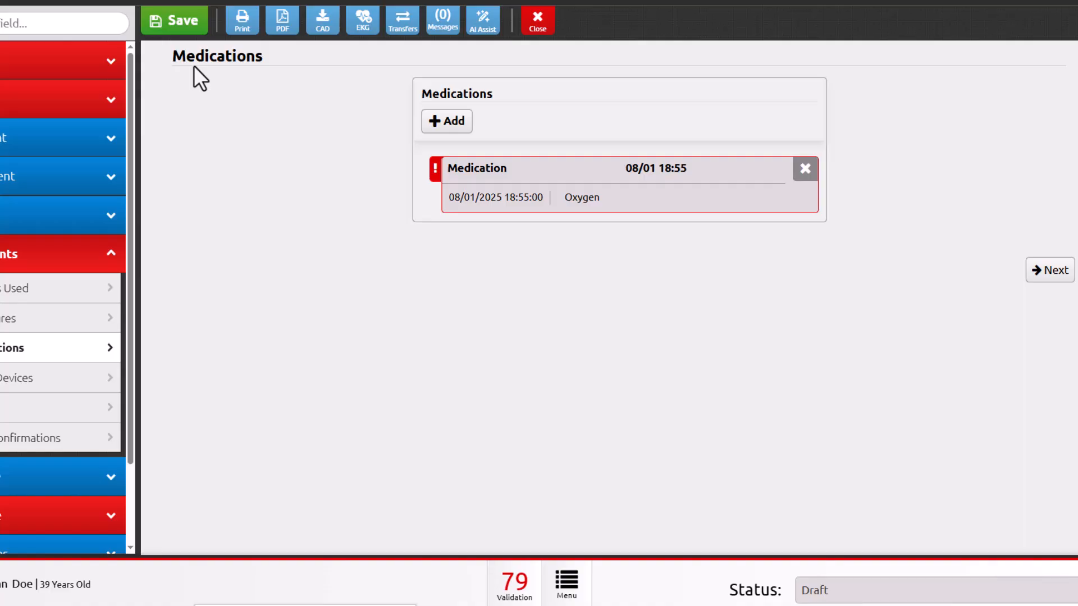
{"action": "left_click", "coordinate": [586, 199]}
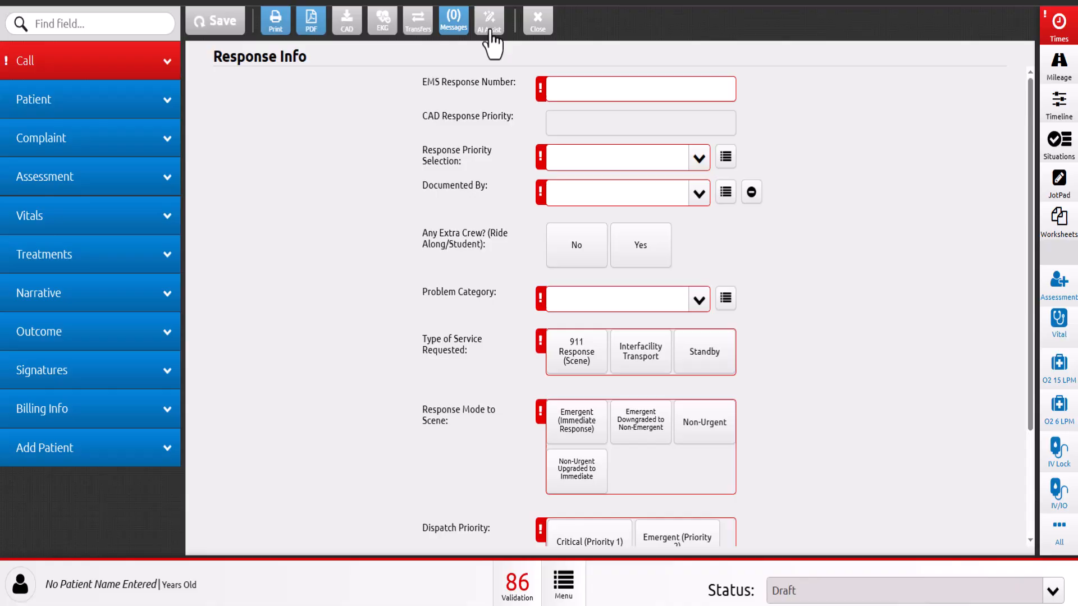
- Attach the "facesheet image trend" image to AI Assist in the blank record and generate field values from it
{"action": "left_click", "coordinate": [489, 25]}
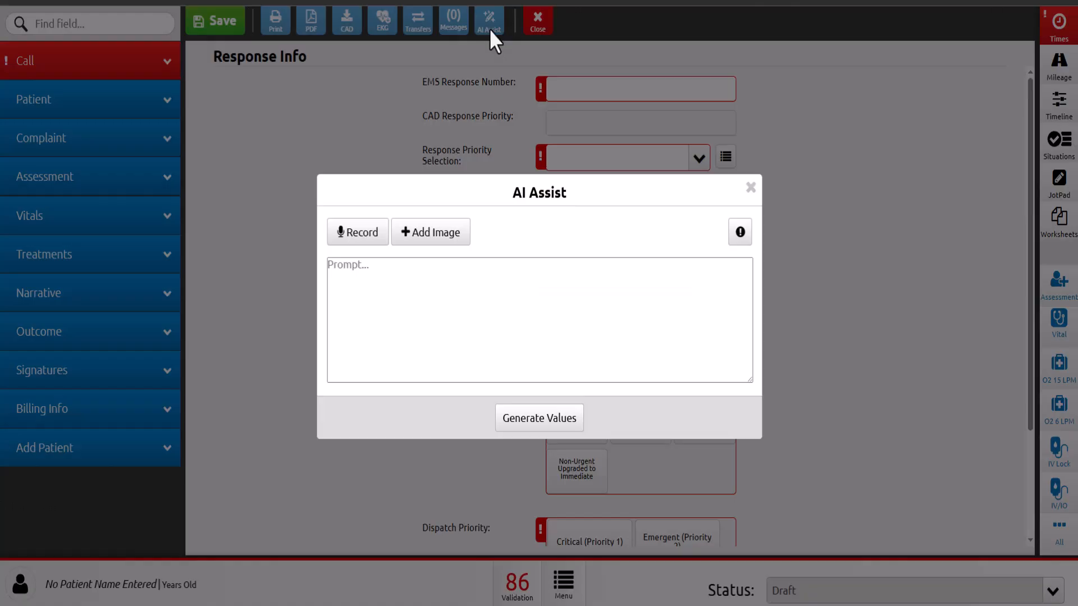
{"action": "left_click", "coordinate": [443, 238]}
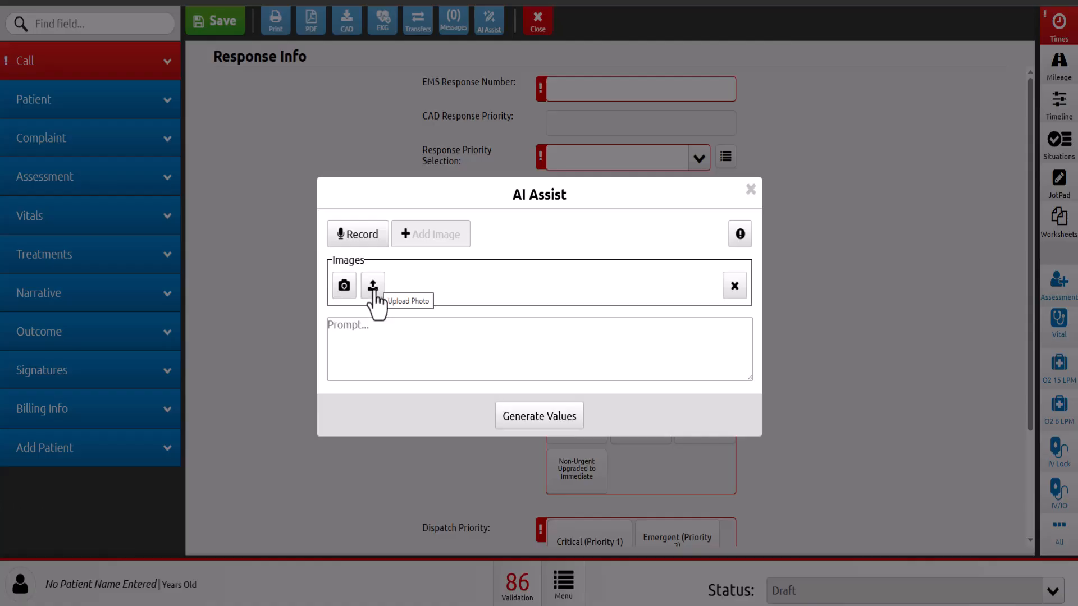
{"action": "left_click", "coordinate": [373, 287]}
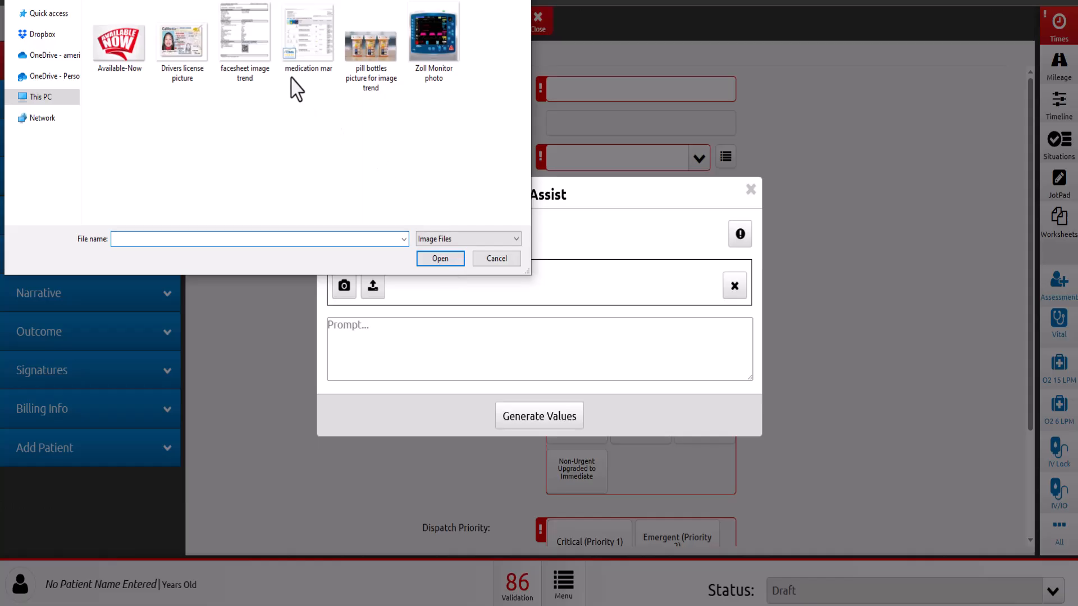
{"action": "left_click", "coordinate": [246, 44]}
{"action": "left_click", "coordinate": [440, 259]}
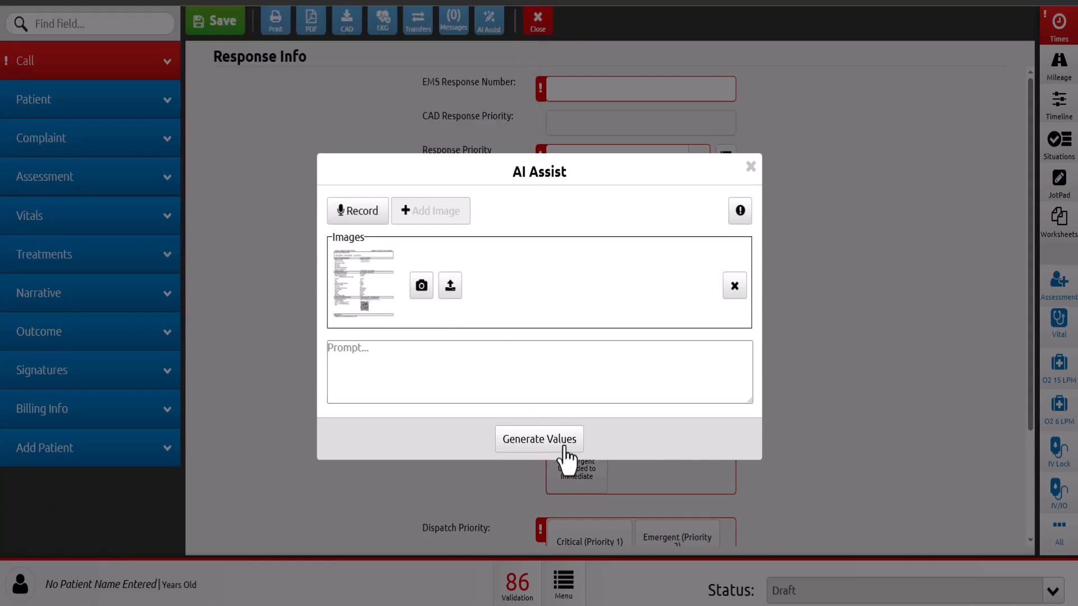
{"action": "left_click", "coordinate": [565, 447]}
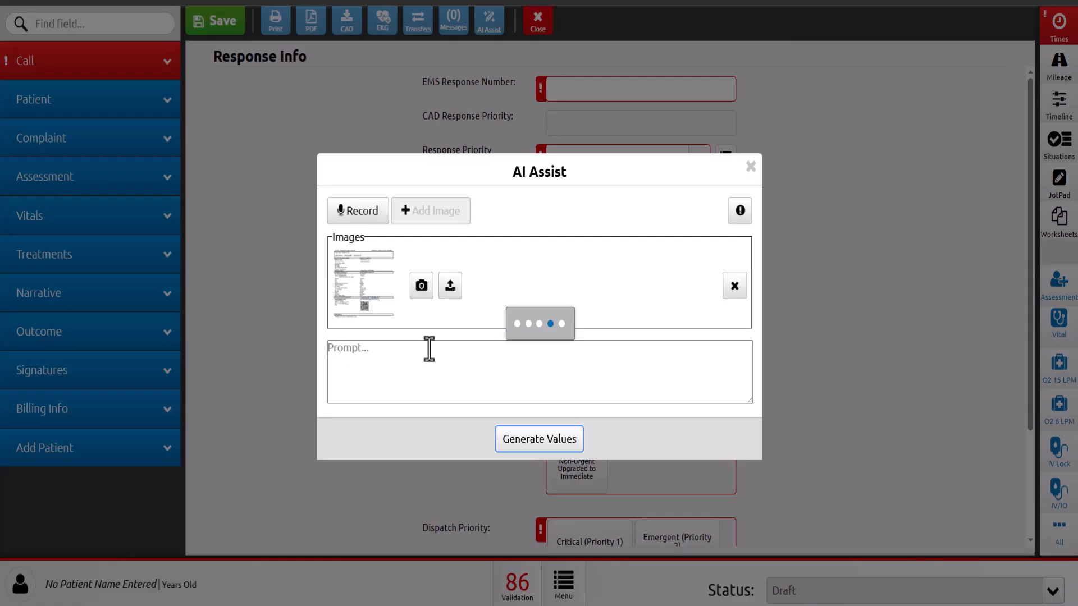
- Review the insurance, demographic and external report values generated from the facesheet, and apply all of them
{"action": "scroll", "coordinate": [693, 374], "scroll_direction": "down", "scroll_amount": 1}
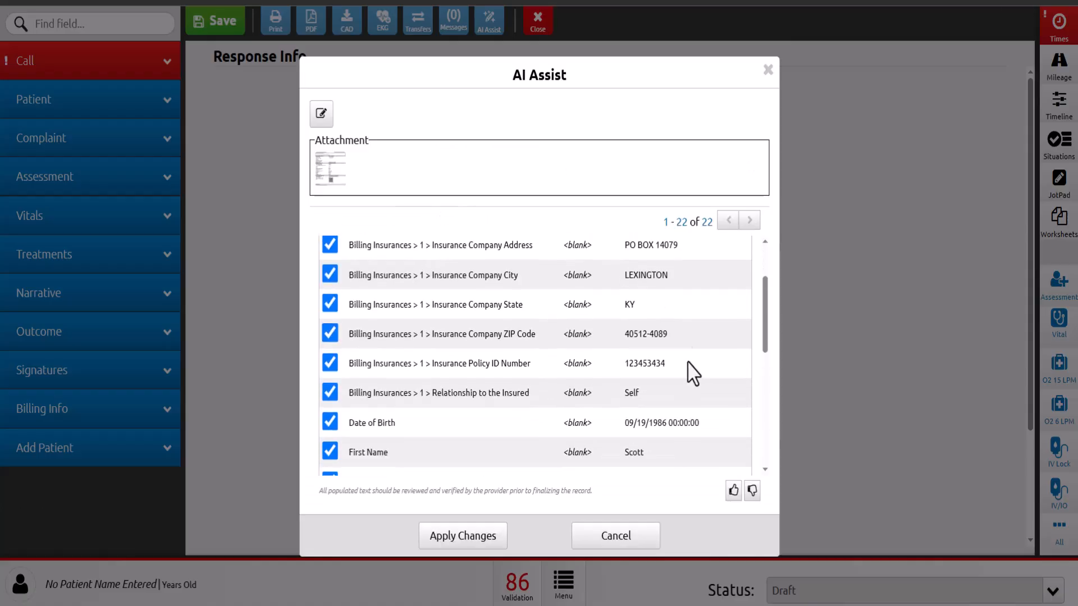
{"action": "scroll", "coordinate": [696, 374], "scroll_direction": "down", "scroll_amount": 1}
{"action": "scroll", "coordinate": [724, 421], "scroll_direction": "down", "scroll_amount": 1}
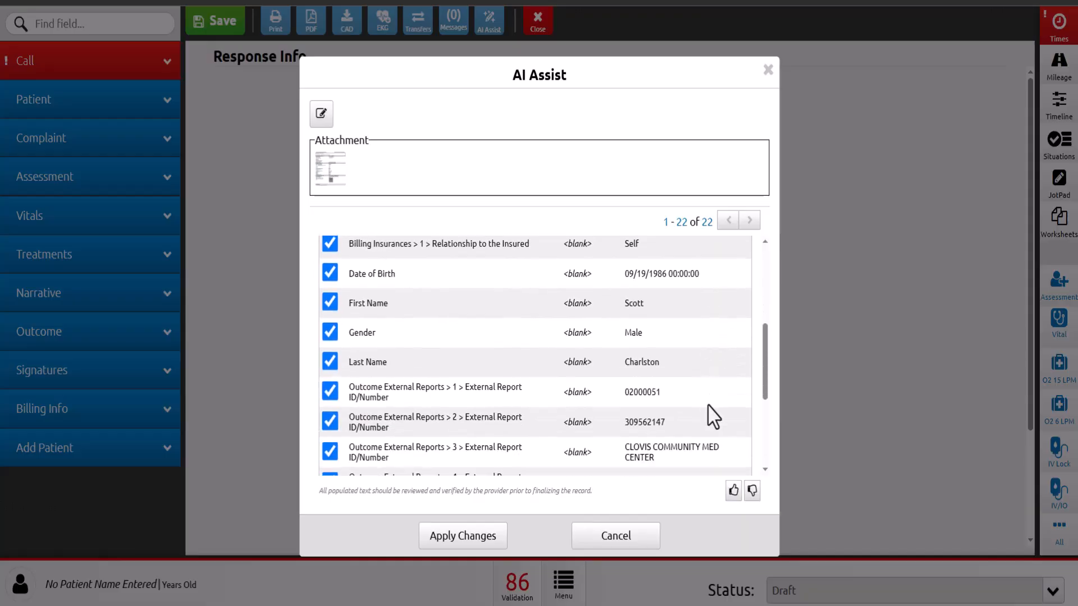
{"action": "scroll", "coordinate": [713, 415], "scroll_direction": "down", "scroll_amount": 2}
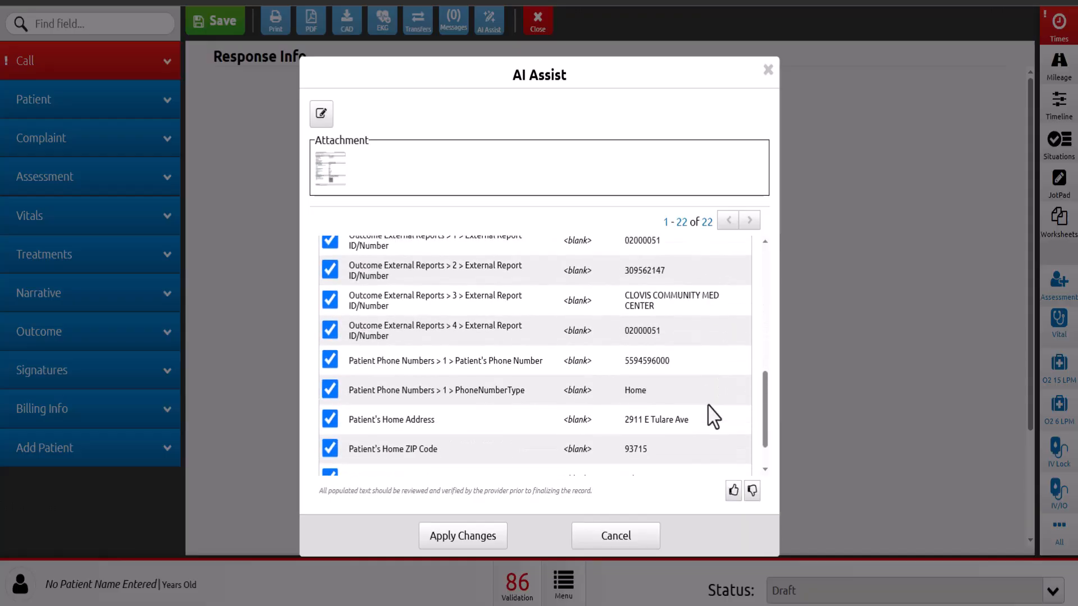
{"action": "left_click", "coordinate": [476, 538]}
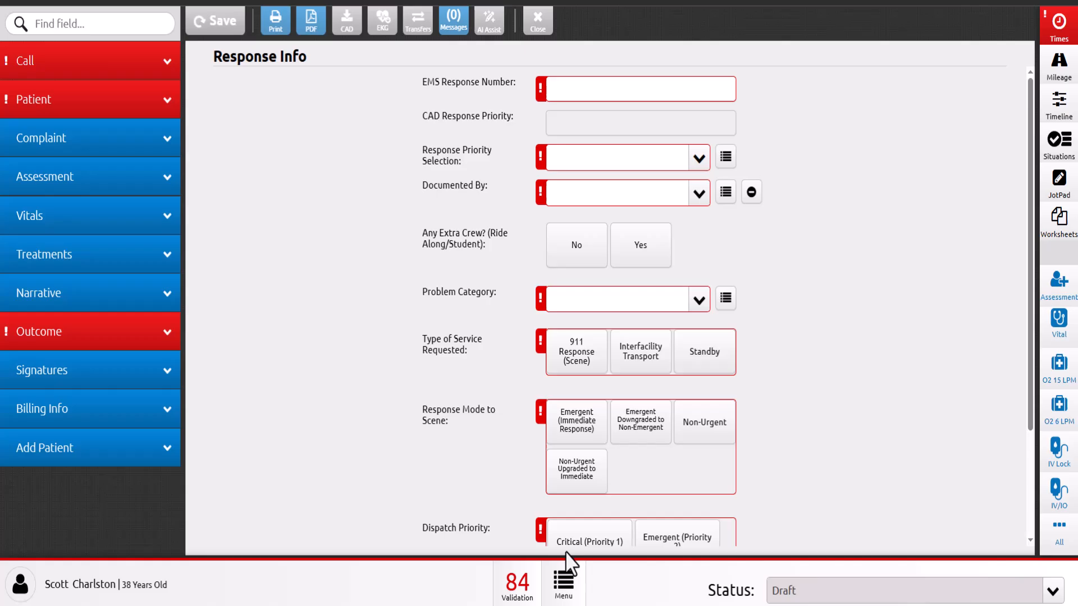
- Examine the patient information populated from the facesheet, including the home address fields, and open the billing information
{"action": "left_click", "coordinate": [89, 119]}
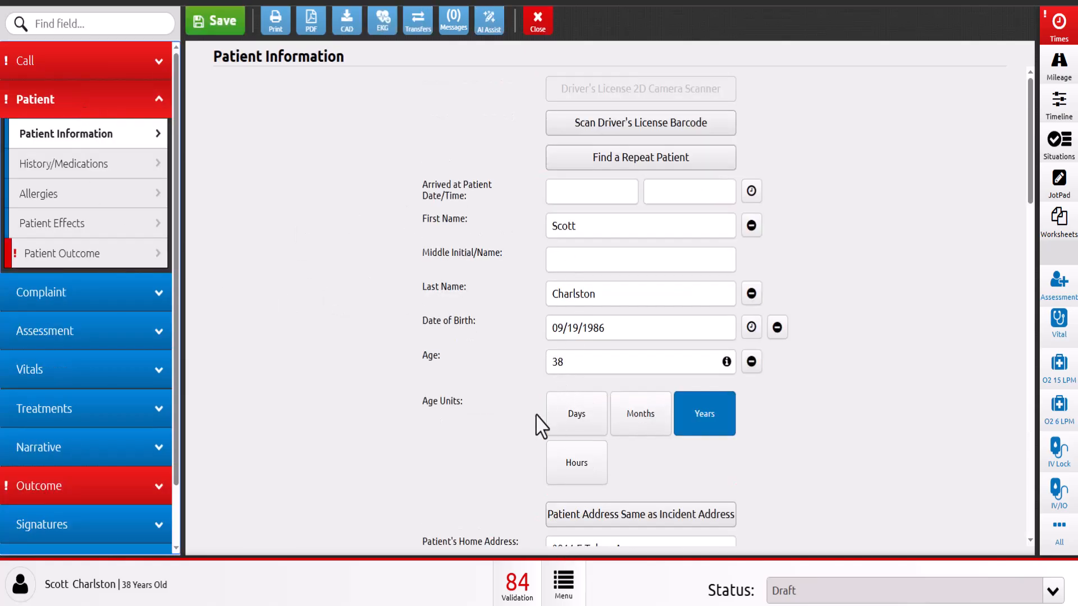
{"action": "scroll", "coordinate": [505, 438], "scroll_direction": "down", "scroll_amount": 4}
{"action": "scroll", "coordinate": [101, 494], "scroll_direction": "down", "scroll_amount": 2}
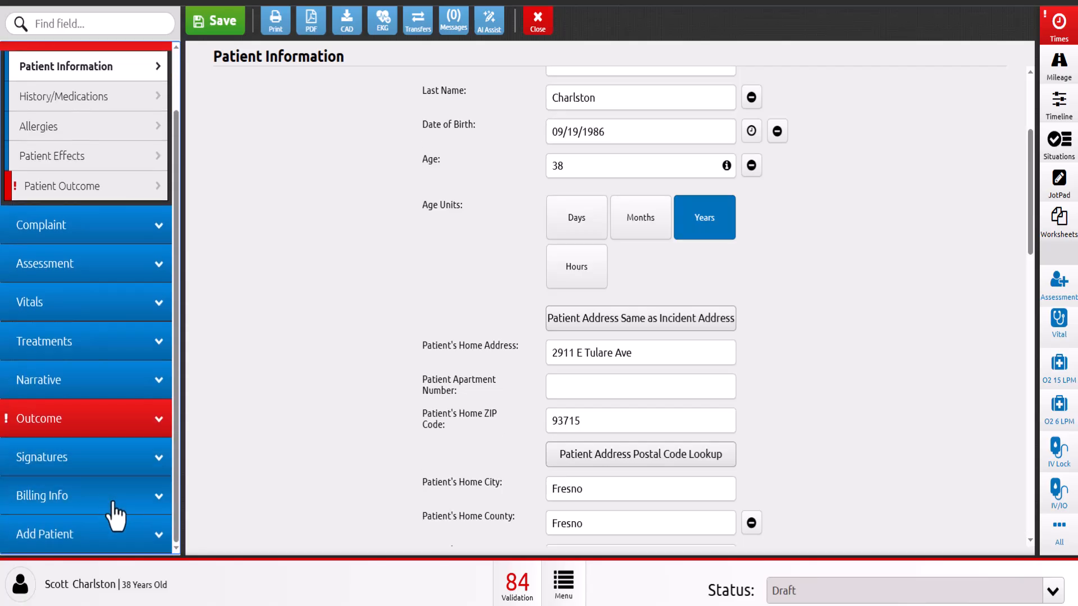
{"action": "left_click", "coordinate": [114, 504]}
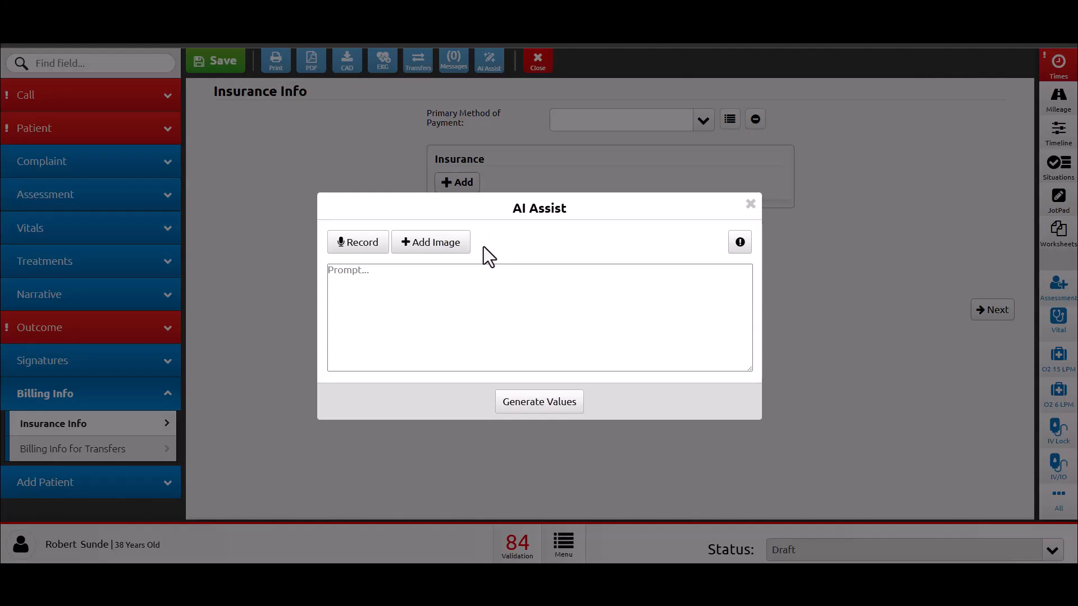
- Generate vital sign values from the "Zoll Monitor photo" image with AI Assist, apply them all, and open the vitals list
{"action": "left_click", "coordinate": [460, 257]}
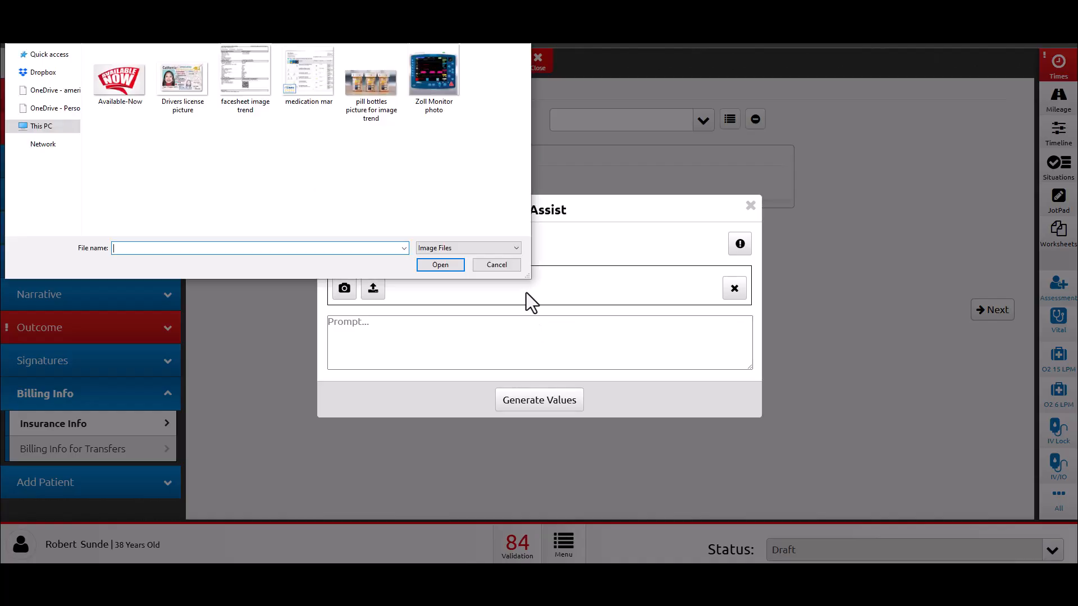
{"action": "left_click", "coordinate": [439, 84]}
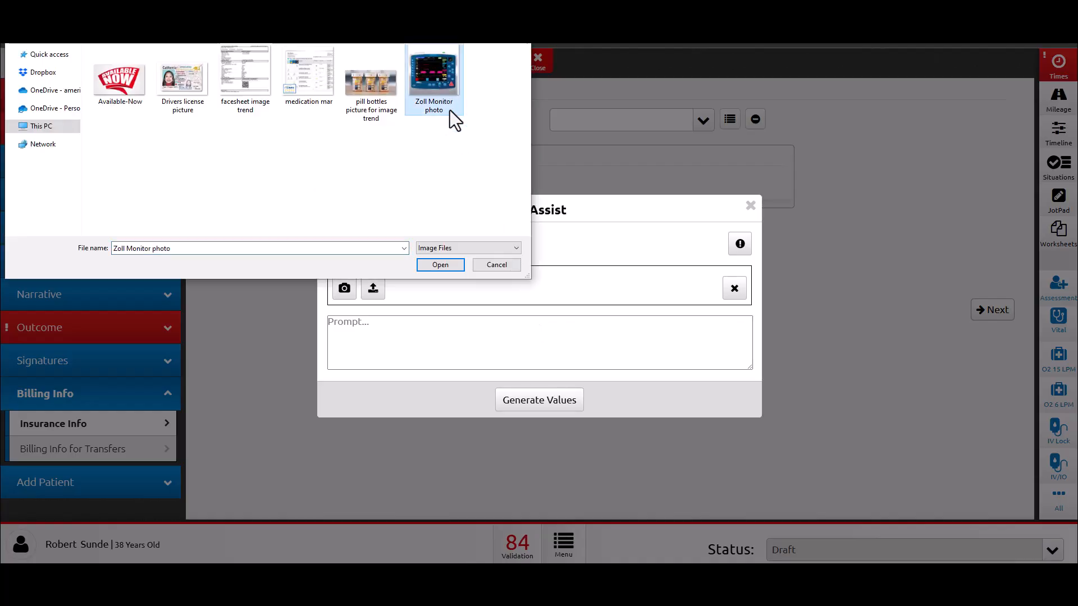
{"action": "left_click", "coordinate": [440, 265]}
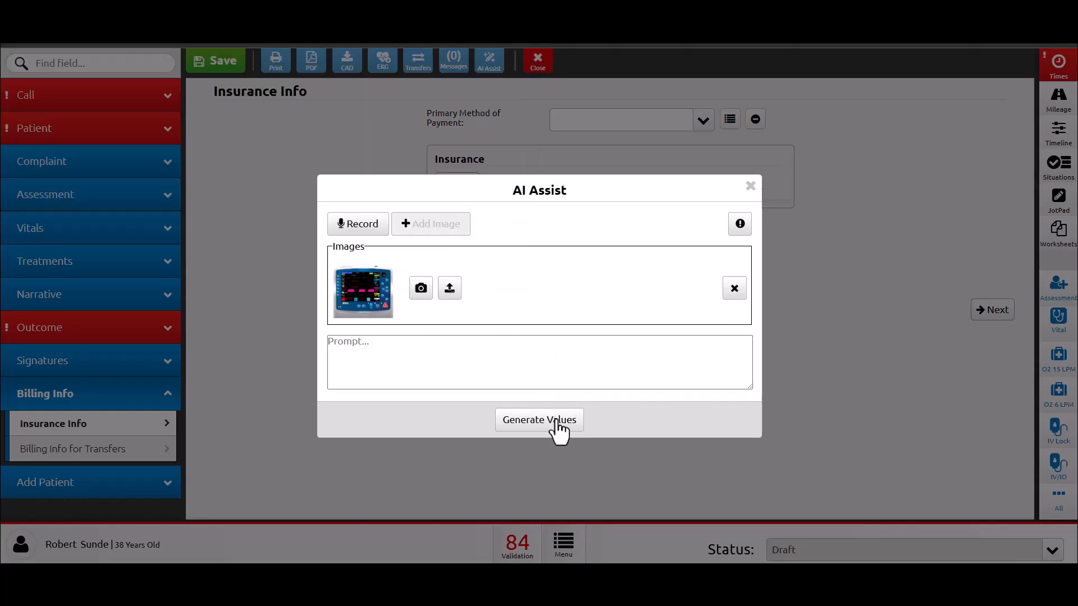
{"action": "left_click", "coordinate": [517, 426]}
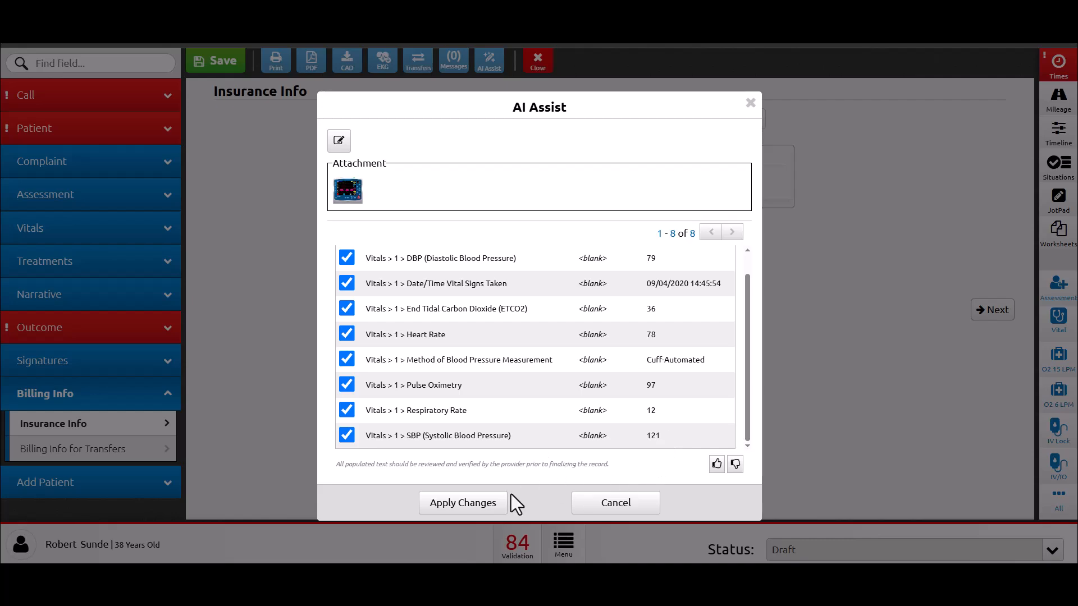
{"action": "left_click", "coordinate": [472, 505]}
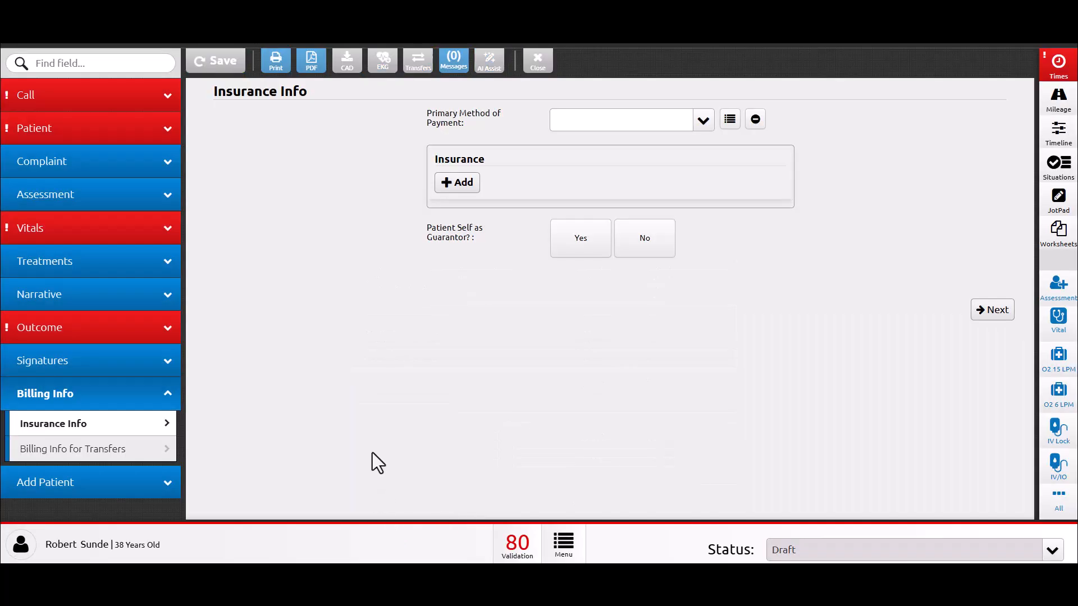
{"action": "left_click", "coordinate": [81, 231]}
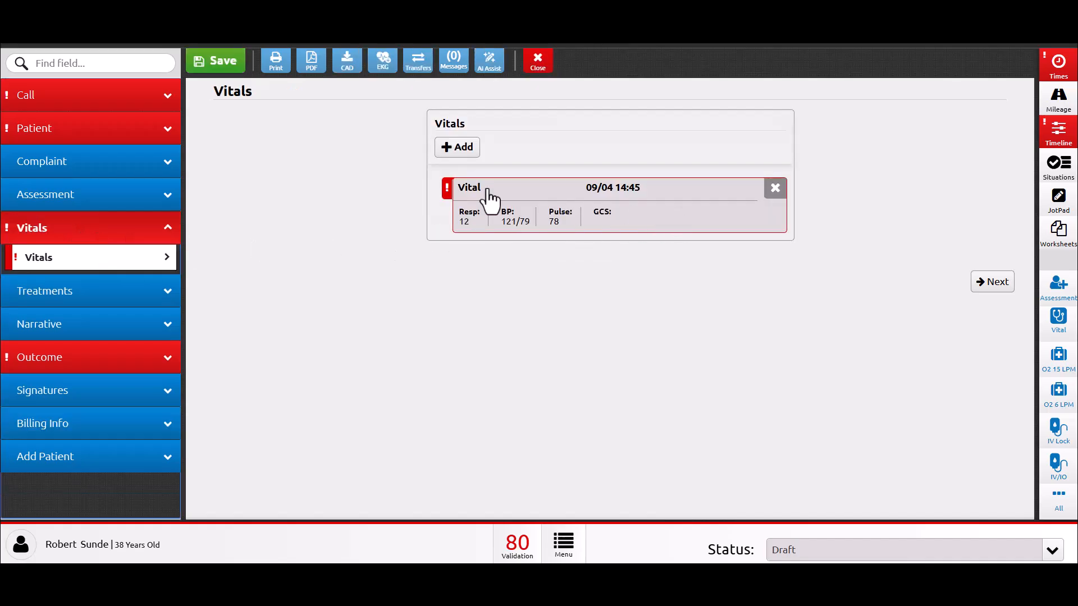
- Record a voice narrative of the 55-year-old male's STEMI chest pain call and generate field values from it with AI Assist
{"action": "left_click", "coordinate": [113, 324]}
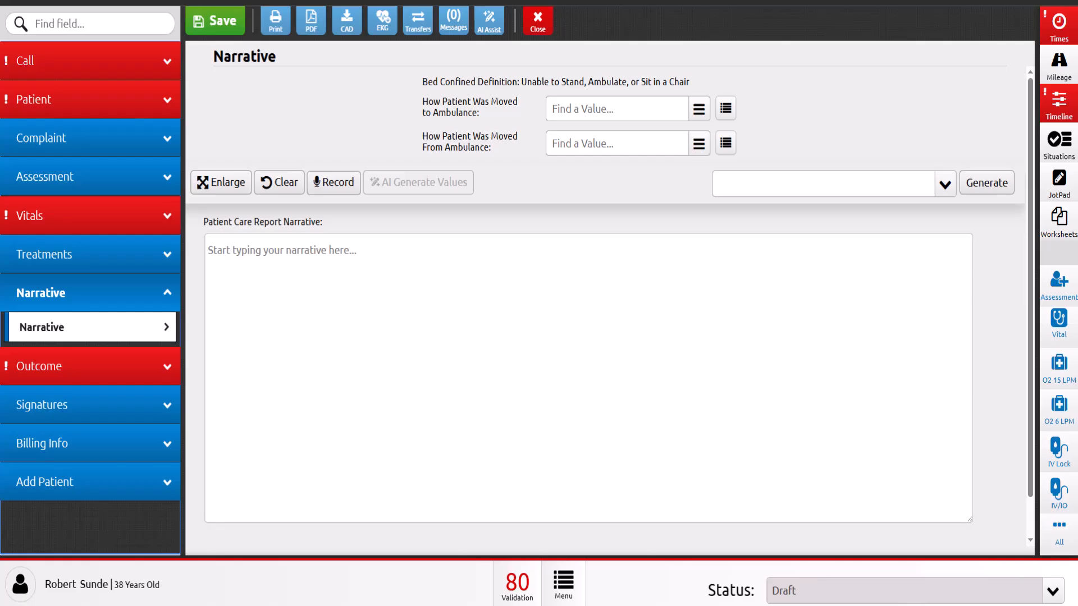
{"action": "left_click", "coordinate": [337, 191]}
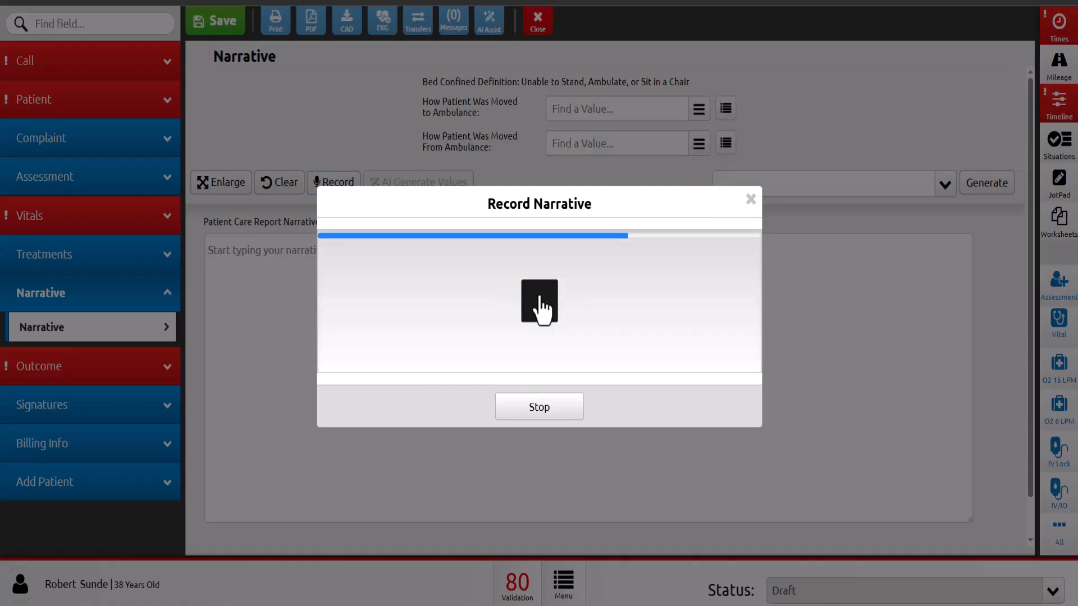
{"action": "left_click", "coordinate": [539, 300]}
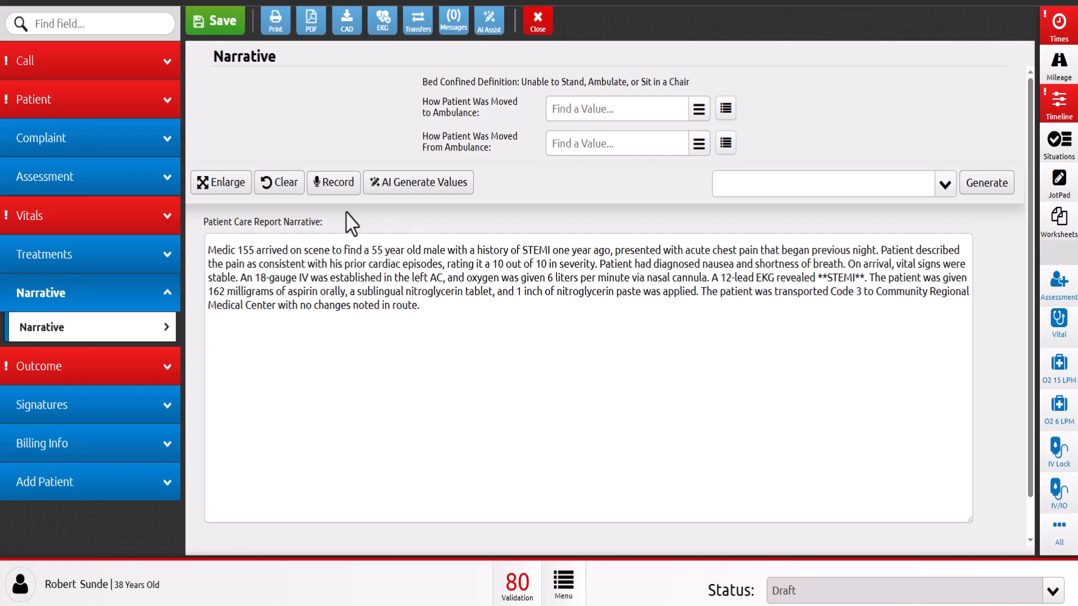
{"action": "left_click", "coordinate": [453, 183]}
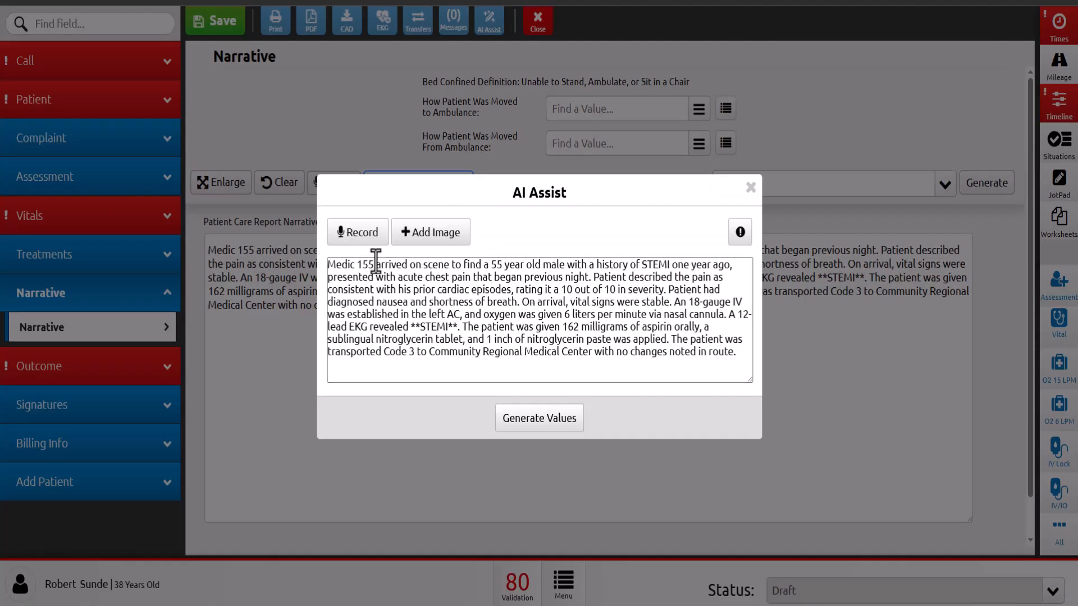
{"action": "left_click", "coordinate": [566, 428]}
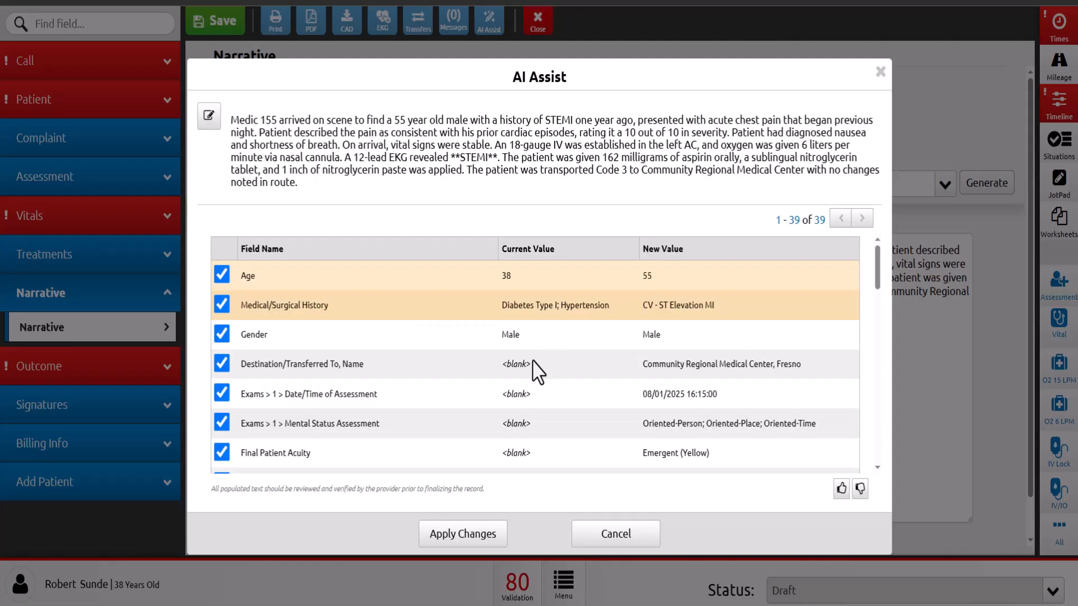
- Review the values generated from the narrative, exclude the Medical/Surgical History change, and apply the remaining selected values
{"action": "scroll", "coordinate": [617, 382], "scroll_direction": "down", "scroll_amount": 1}
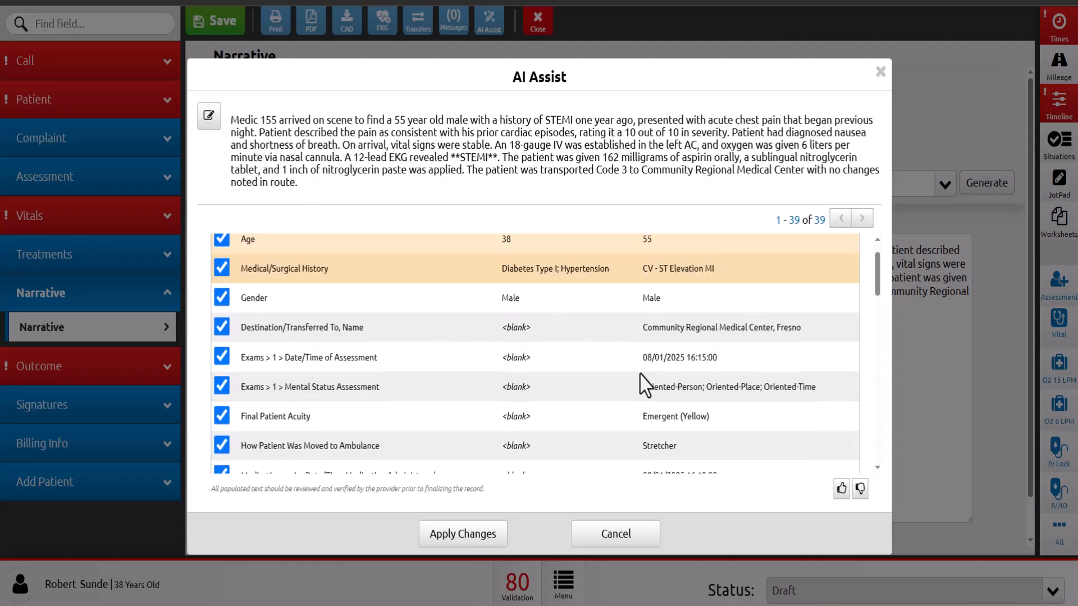
{"action": "scroll", "coordinate": [382, 342], "scroll_direction": "up", "scroll_amount": 1}
{"action": "left_click", "coordinate": [221, 296]}
{"action": "scroll", "coordinate": [505, 359], "scroll_direction": "down", "scroll_amount": 2}
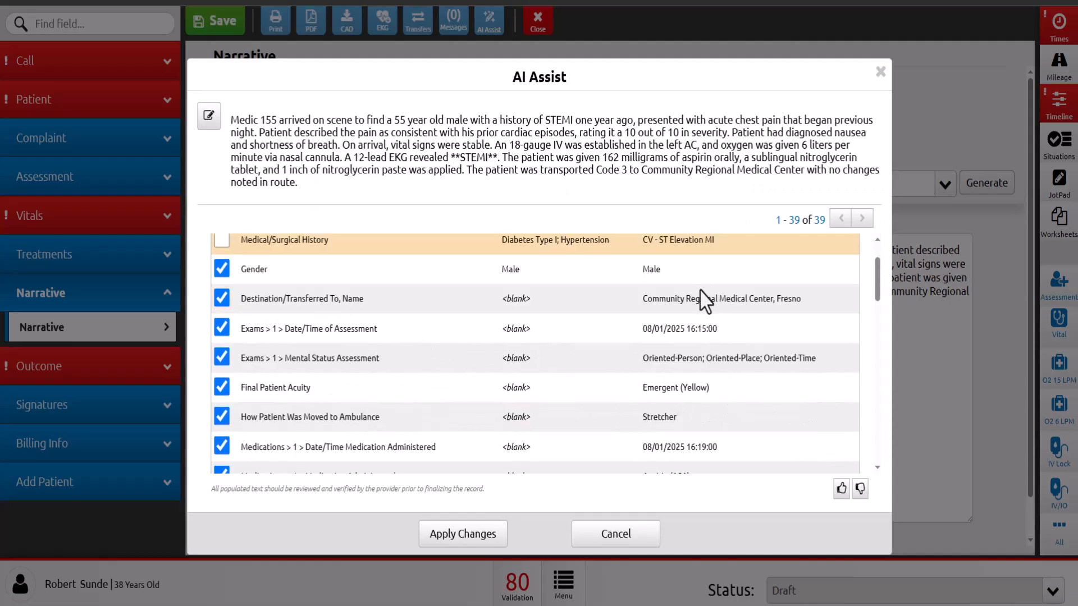
{"action": "scroll", "coordinate": [716, 390], "scroll_direction": "down", "scroll_amount": 2}
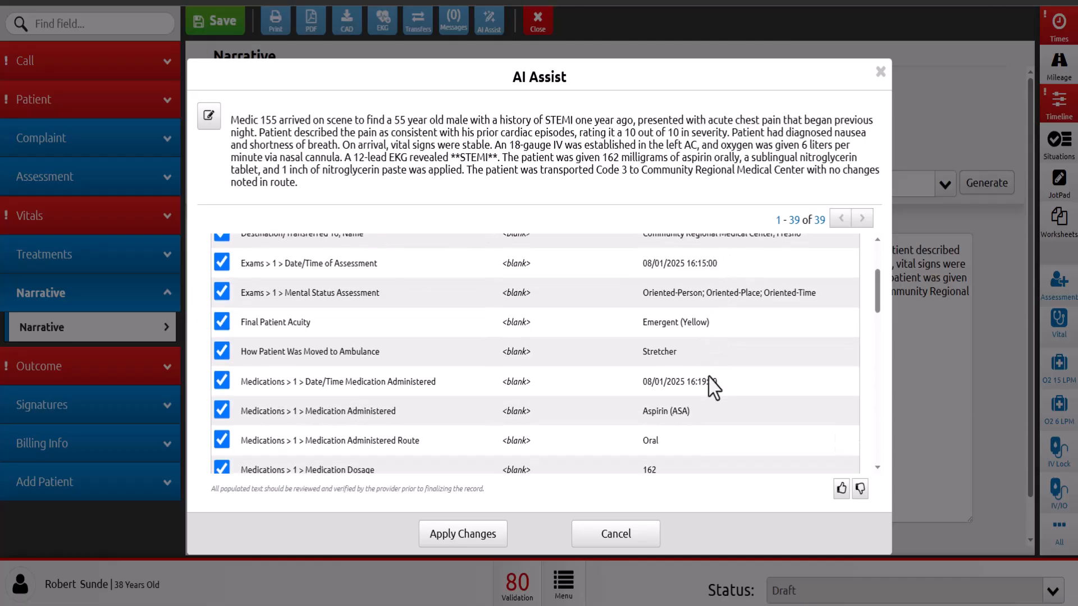
{"action": "scroll", "coordinate": [612, 441], "scroll_direction": "down", "scroll_amount": 10}
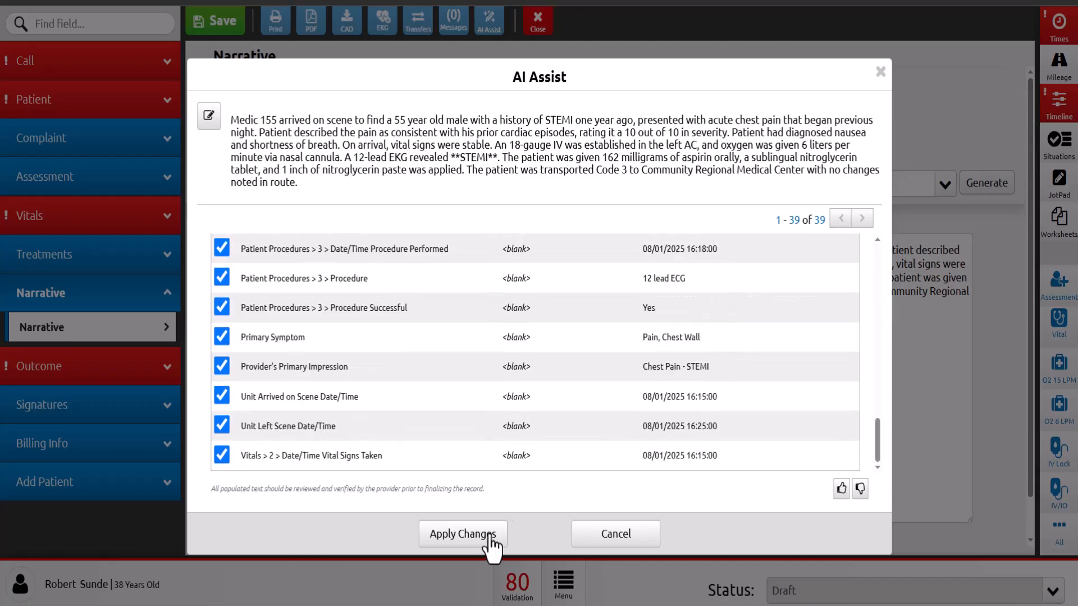
{"action": "left_click", "coordinate": [490, 537]}
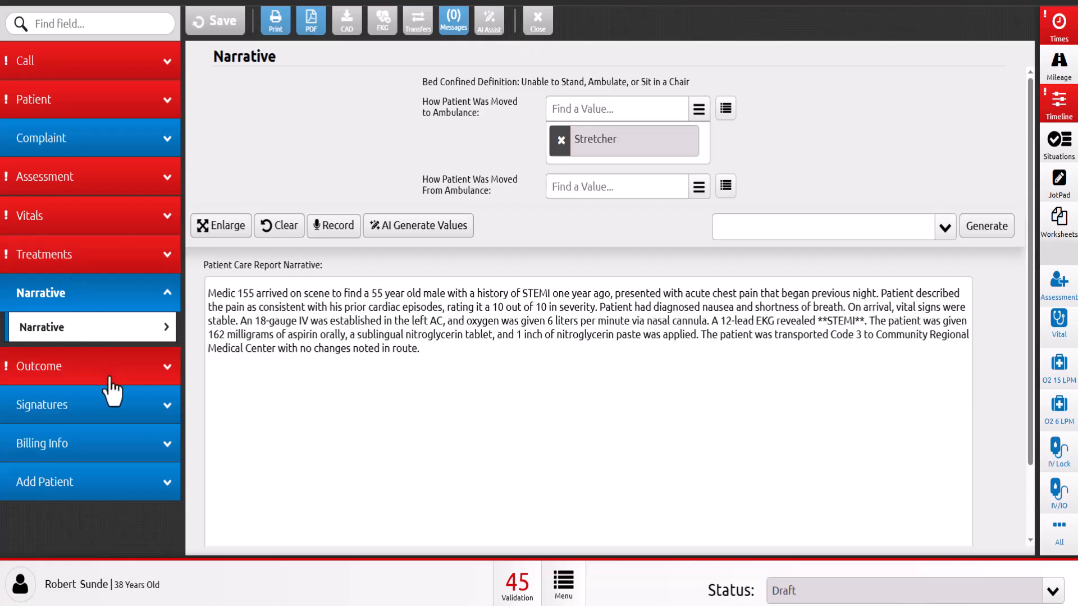
- Check the destination, medications and procedures populated from the narrative in the patient record
{"action": "left_click", "coordinate": [106, 387]}
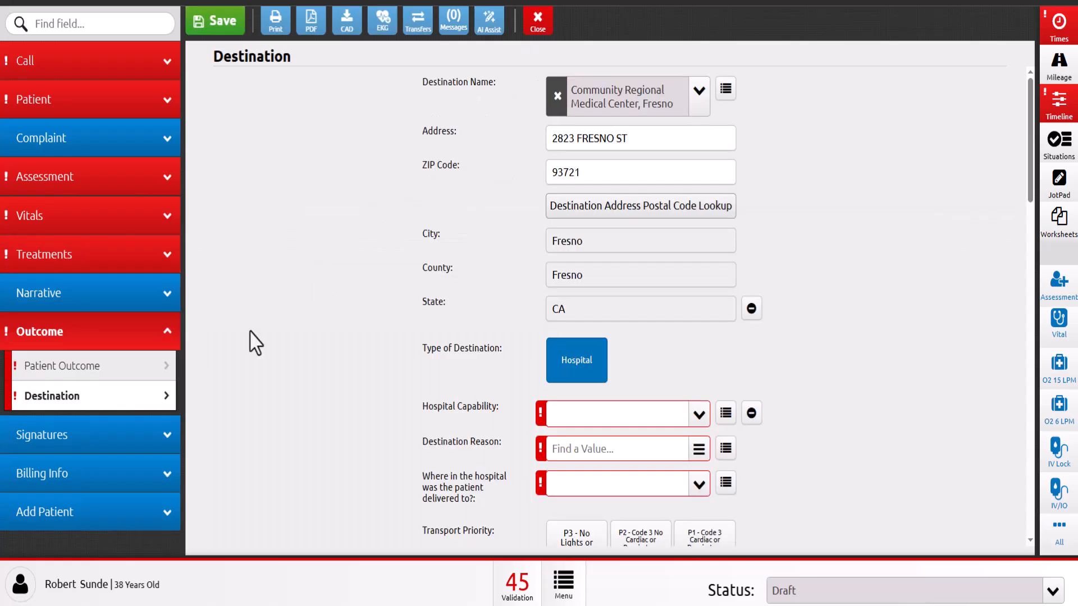
{"action": "left_click", "coordinate": [66, 264]}
{"action": "left_click", "coordinate": [89, 349]}
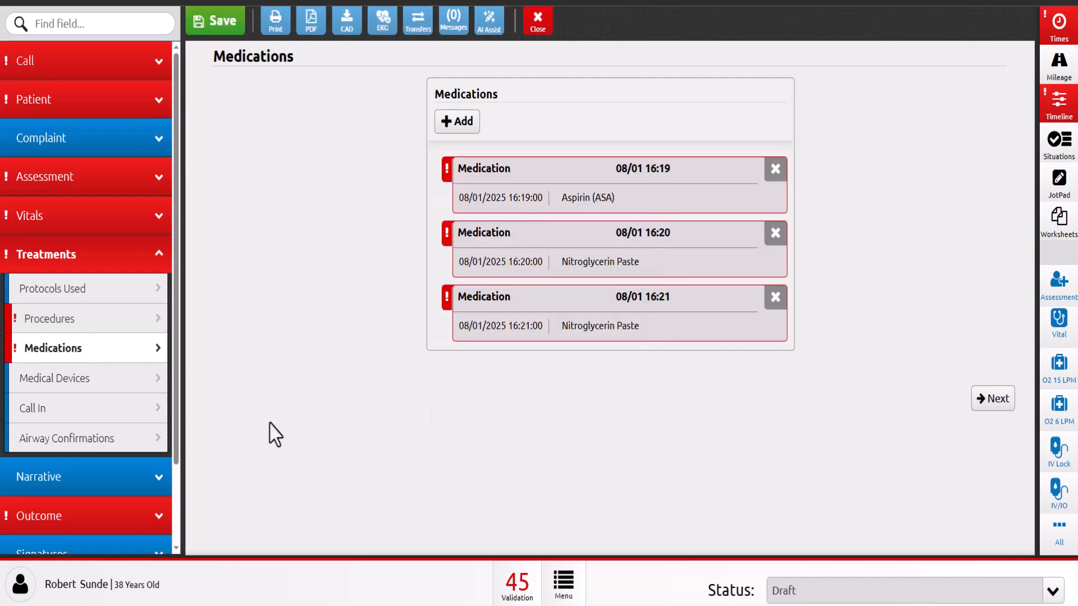
{"action": "left_click", "coordinate": [92, 319]}
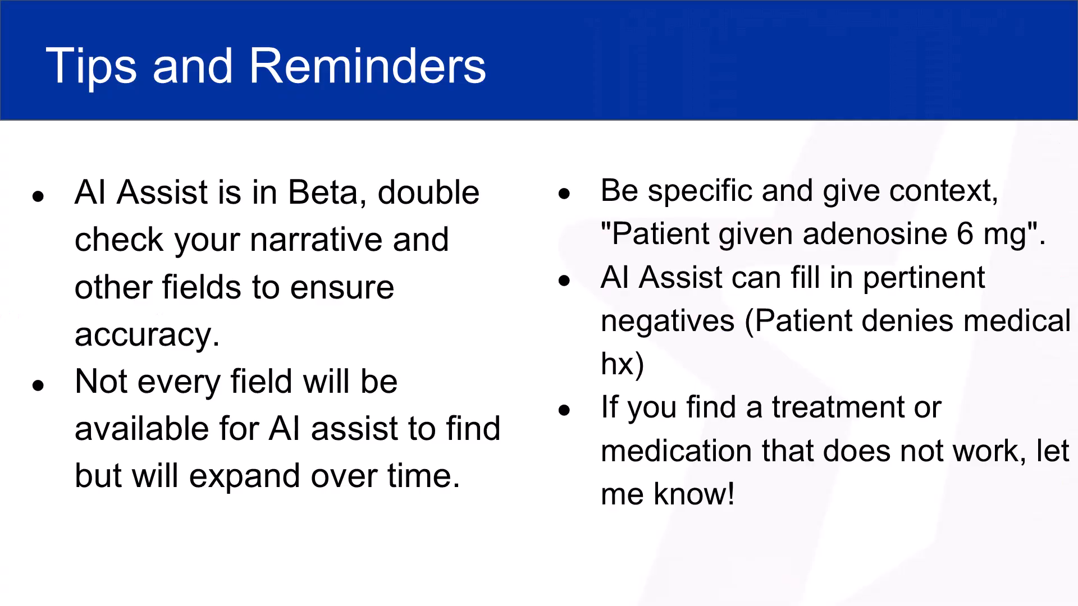